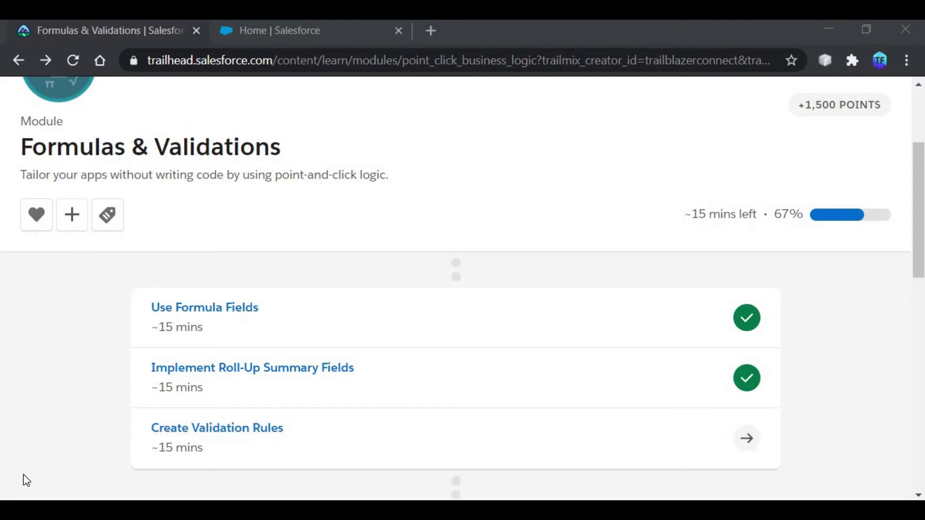
Step: Open the Create Validation Rules unit and read through its challenge requirements
click(188, 440)
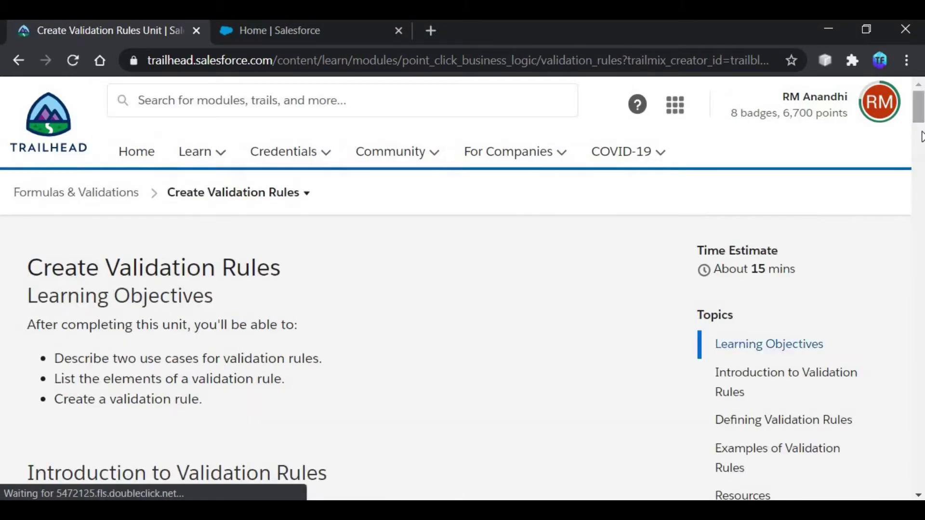
drag(919, 124, 920, 439)
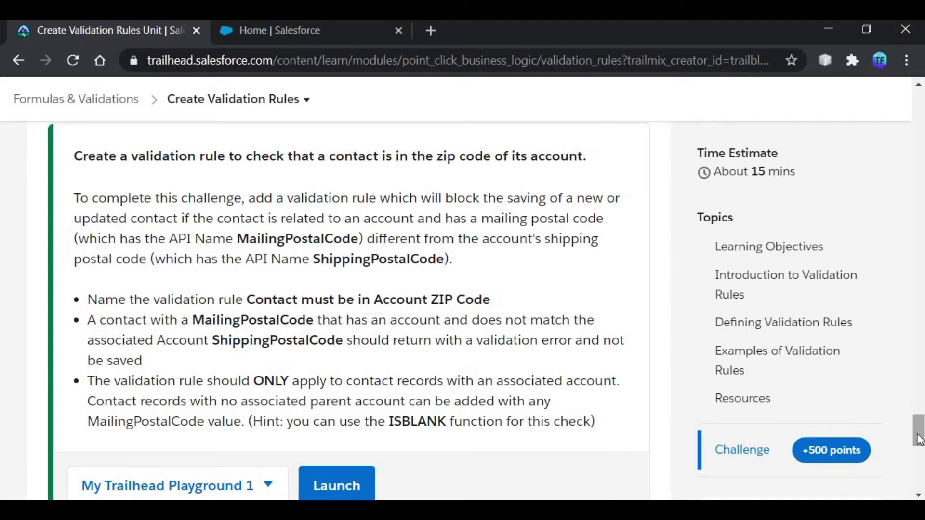
drag(920, 440, 920, 453)
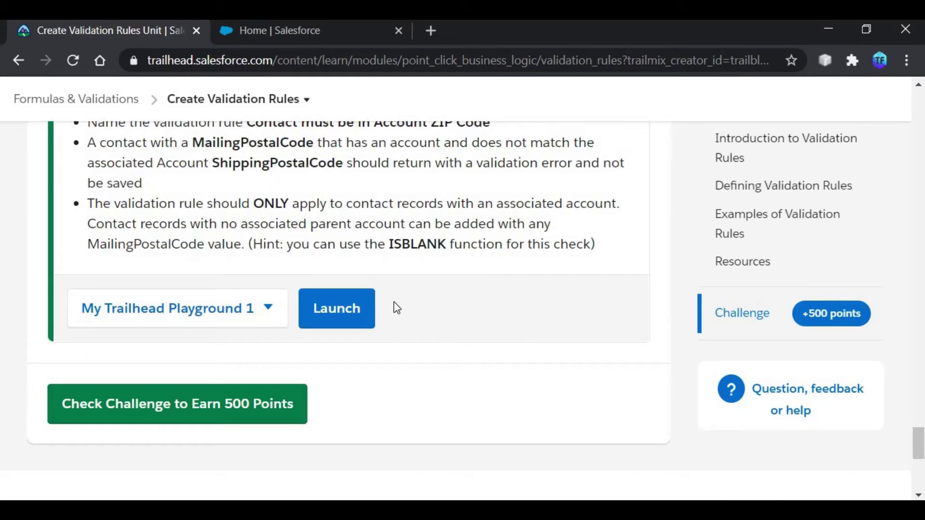
Step: Switch to Salesforce Setup and open the validation rules of the Contact object
click(324, 35)
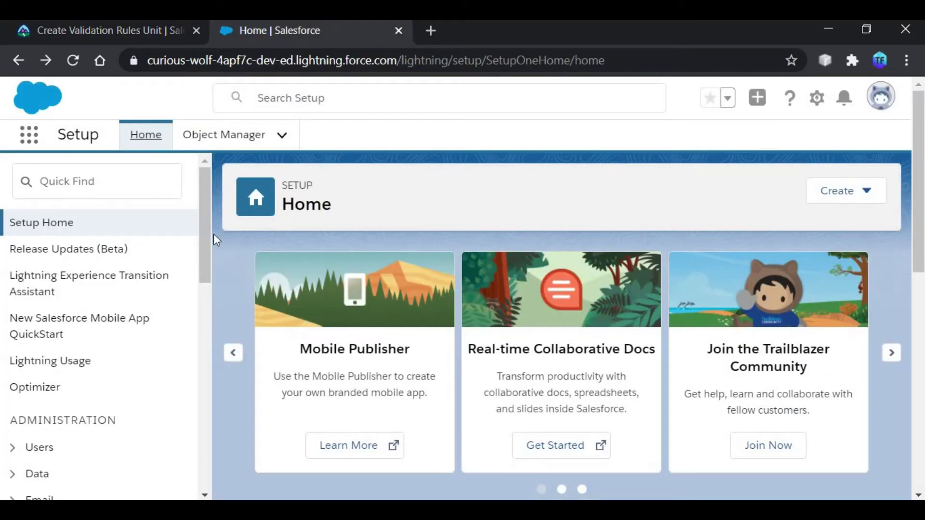
click(214, 137)
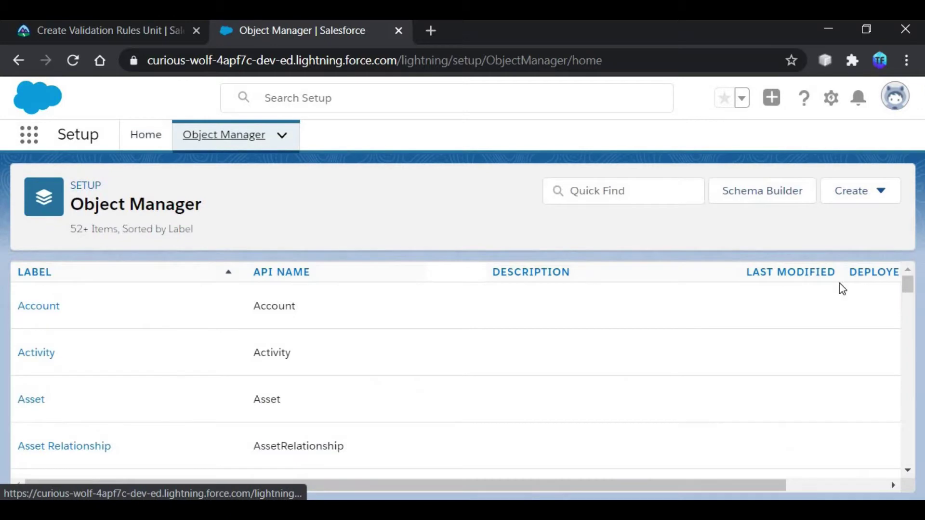
drag(909, 290, 908, 358)
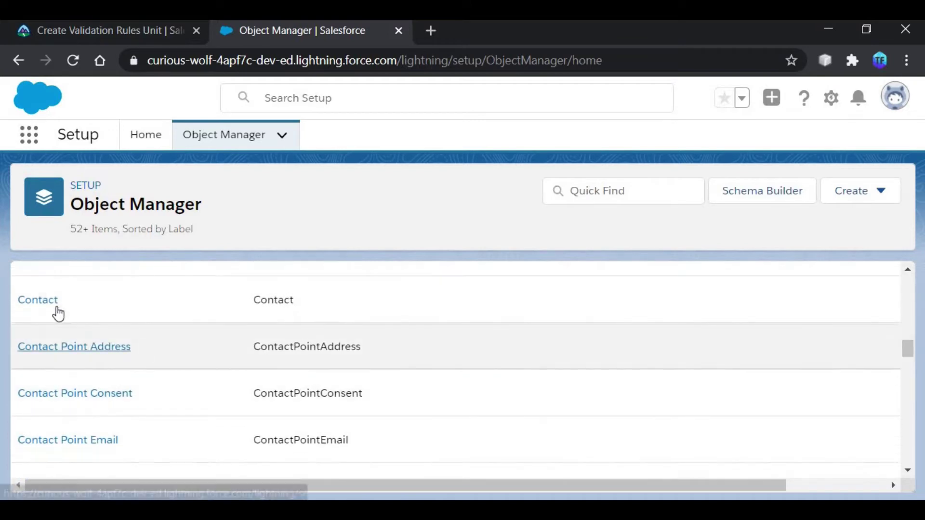
click(50, 303)
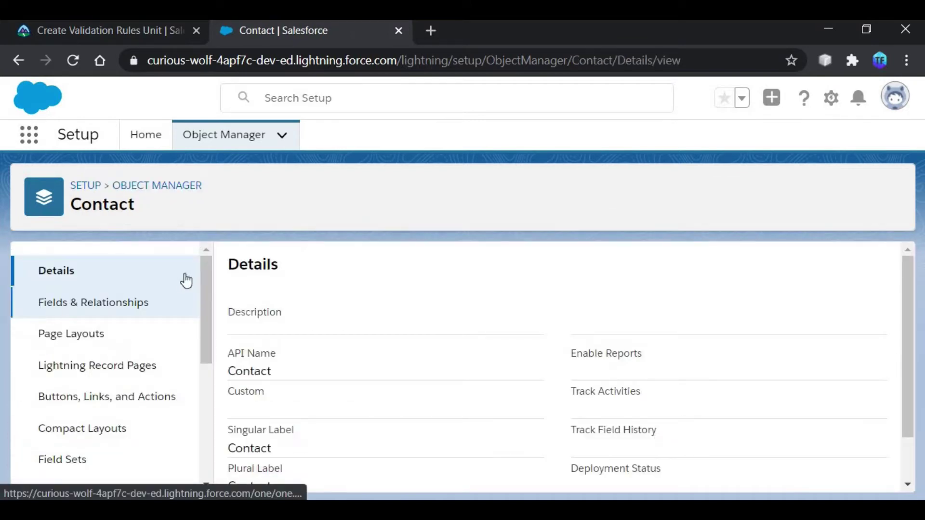
drag(204, 277, 204, 397)
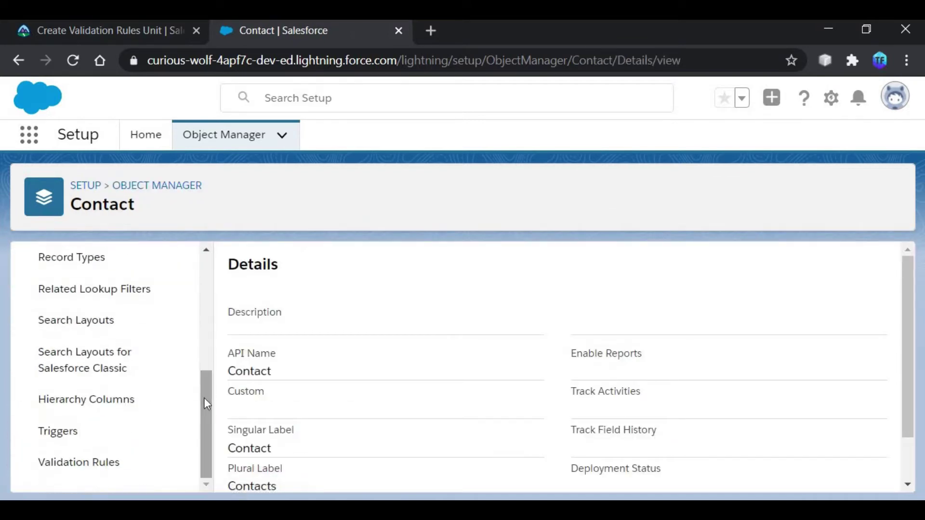
click(108, 468)
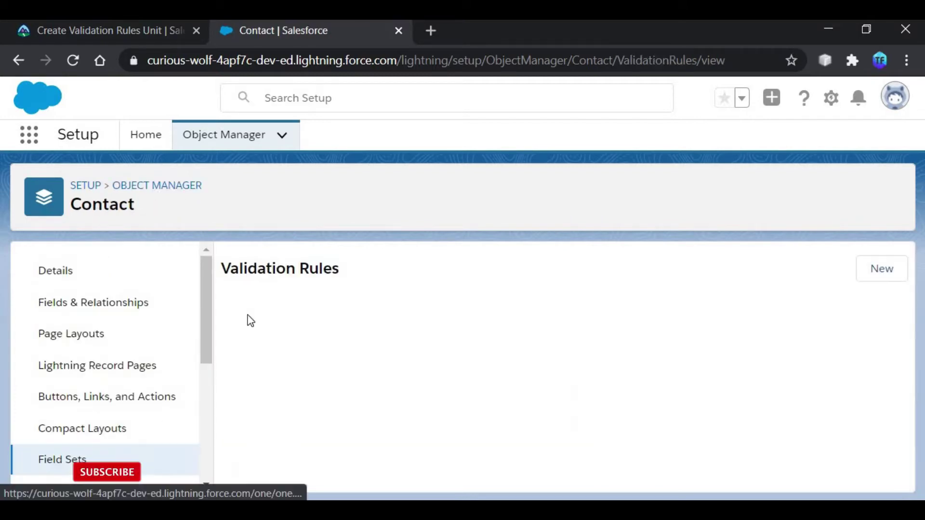
Step: Start a new Contact validation rule named Contact_must_be_in_Account_ZIP_Code, checking the name against the Trailhead challenge text
click(883, 273)
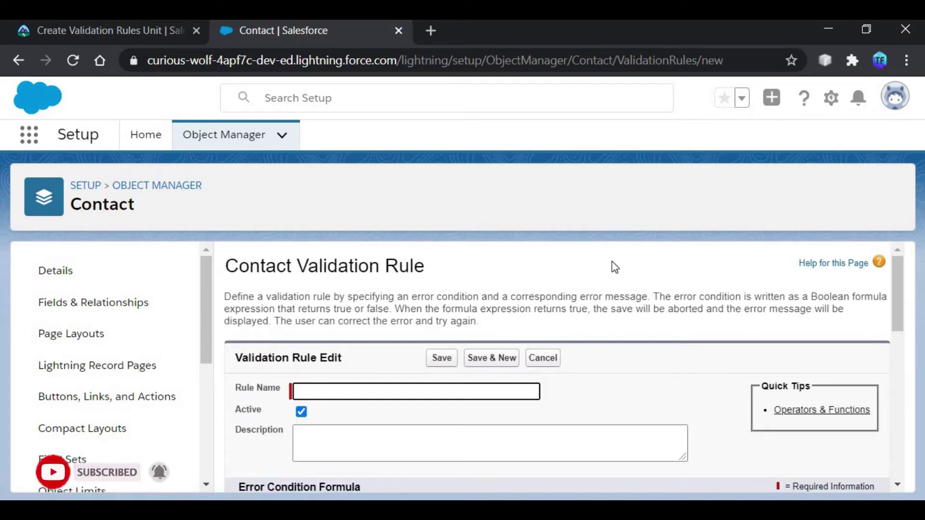
text(Contact must be in Account ZIP Code)
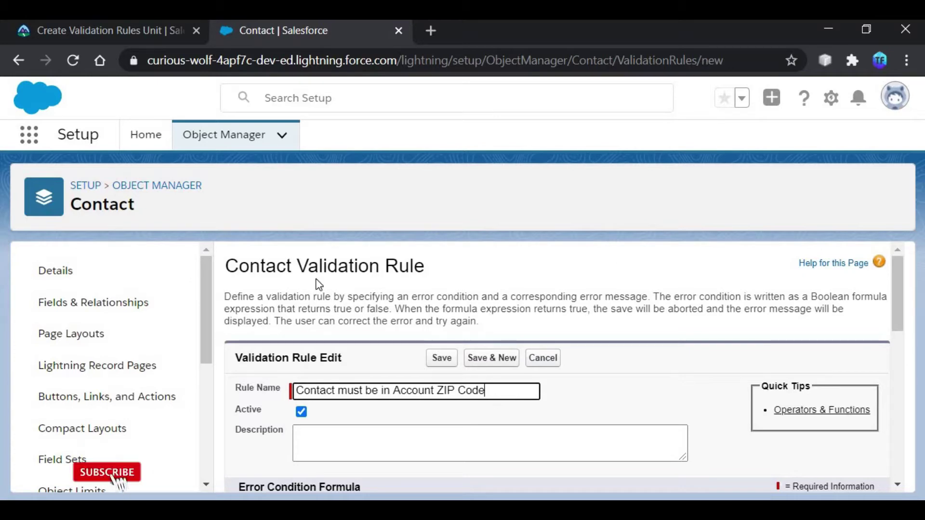
click(146, 29)
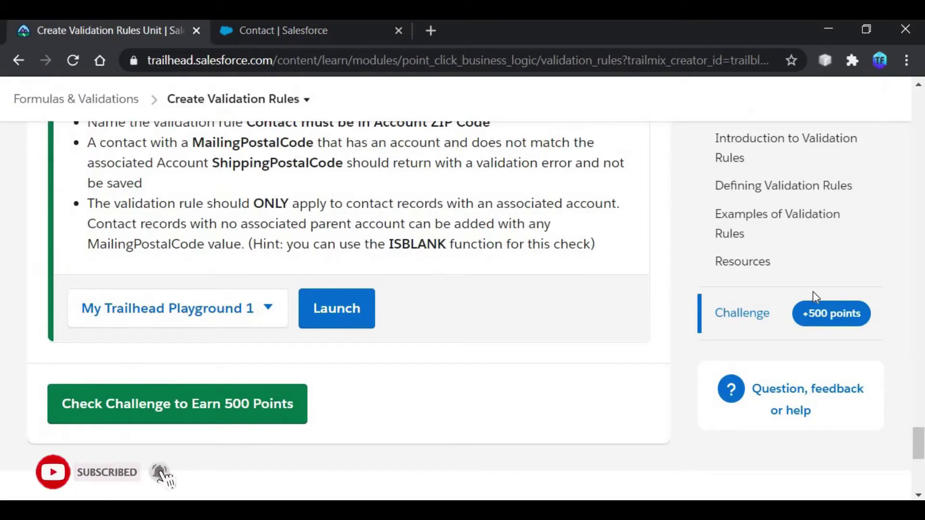
scroll(921, 445, up, 1)
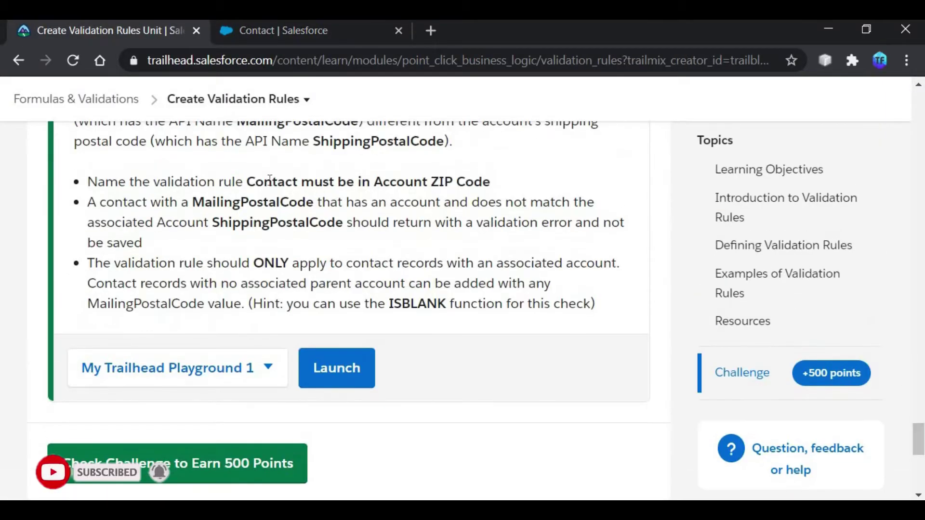
drag(247, 179, 497, 181)
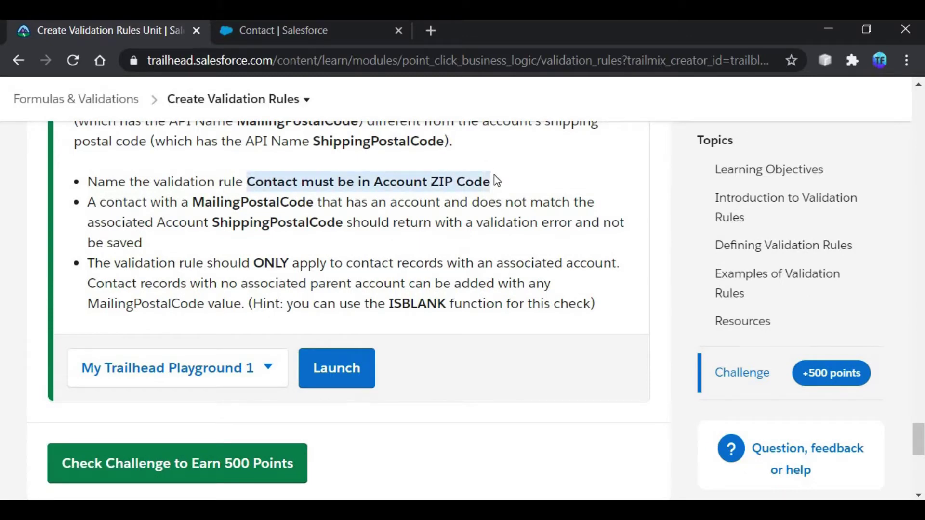
click(414, 156)
click(251, 39)
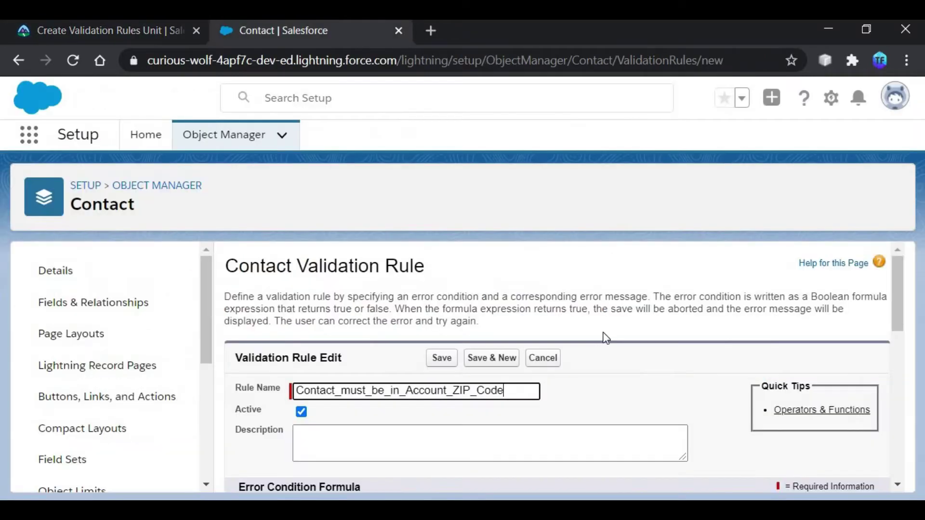
Step: Review the Trailhead challenge's MailingPostalCode, ShippingPostalCode and ISBLANK requirements for the error condition formula
drag(898, 301, 902, 372)
click(248, 375)
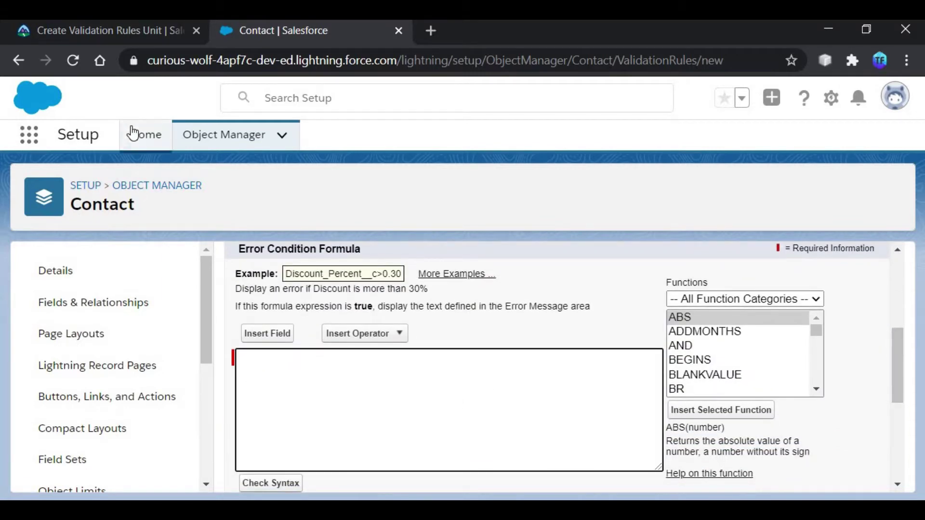
click(122, 24)
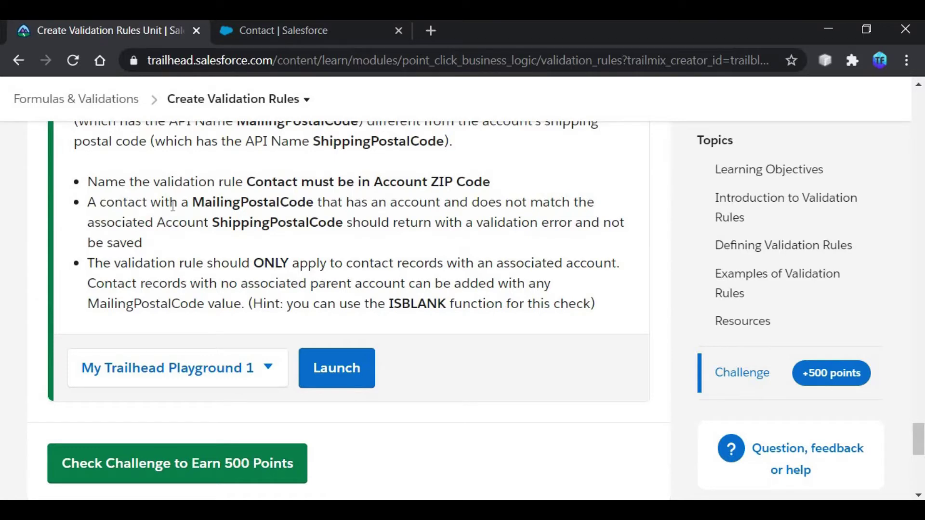
drag(193, 203, 313, 205)
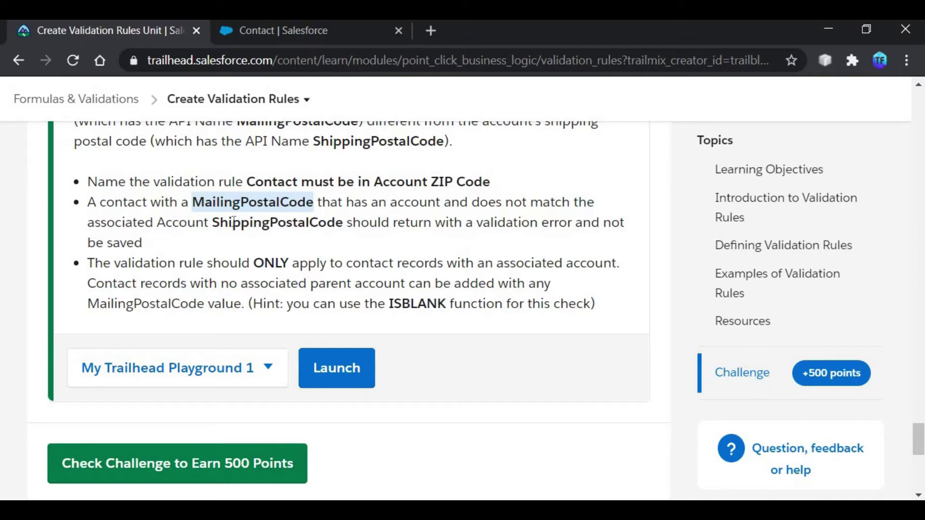
drag(215, 222, 346, 237)
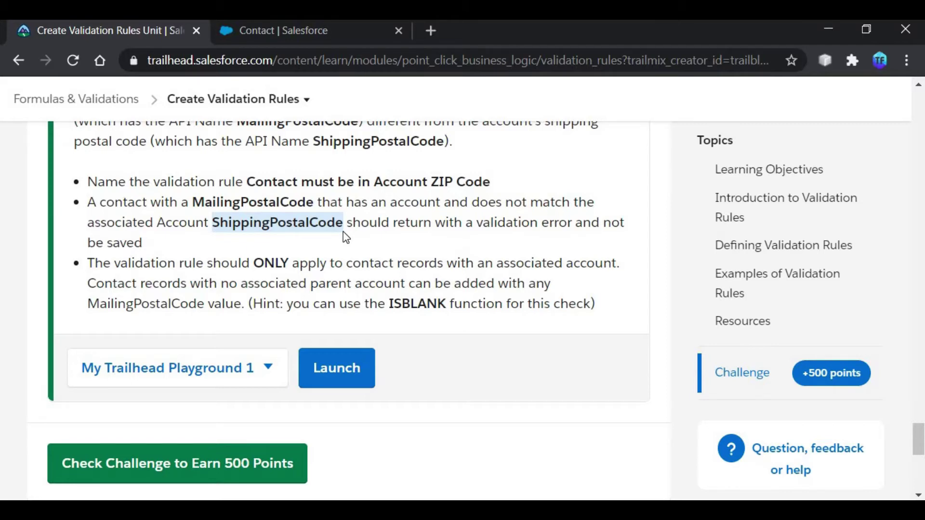
click(441, 279)
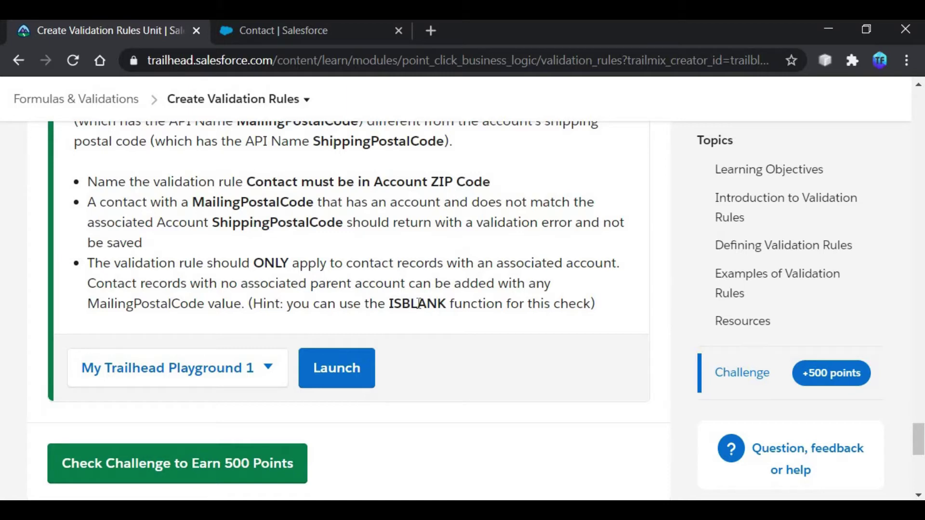
drag(386, 303, 448, 304)
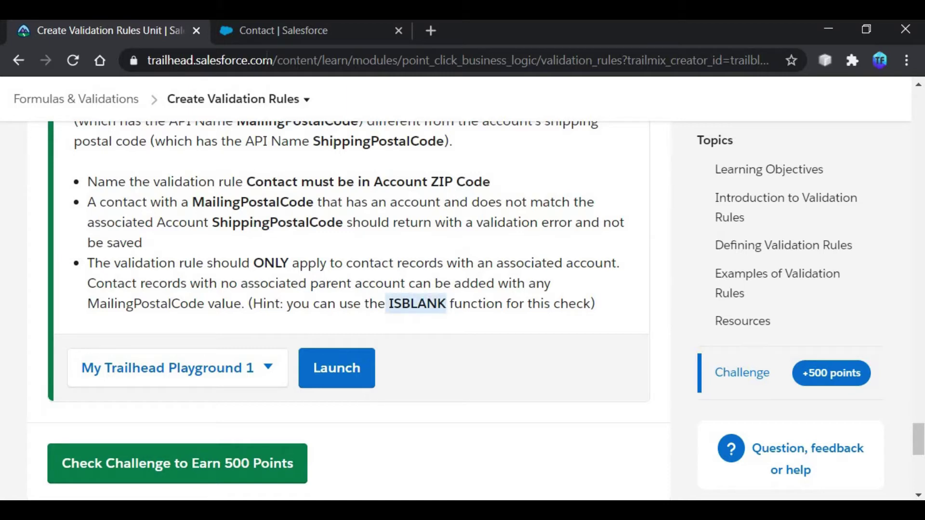
Step: Back in Salesforce Setup, insert an AND function in the error condition formula and nest a NOT function inside it, removing the placeholder arguments
click(300, 42)
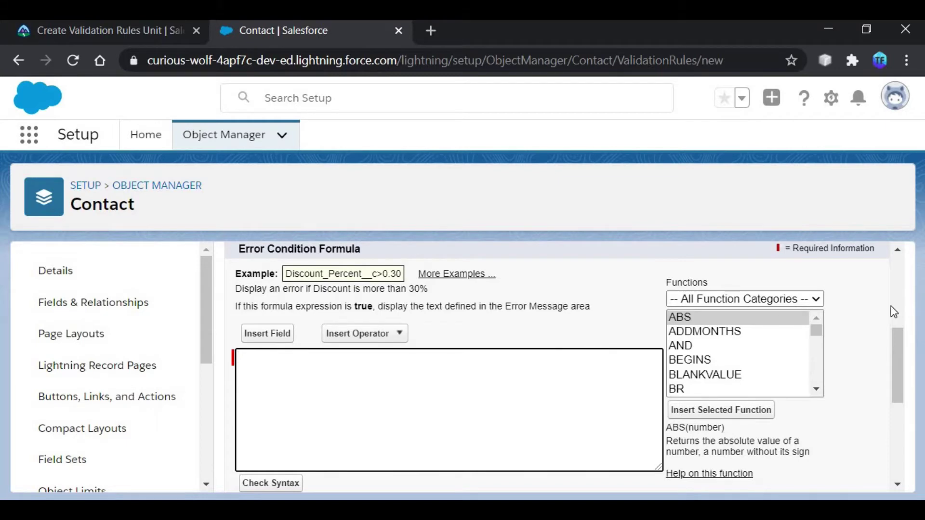
double_click(687, 350)
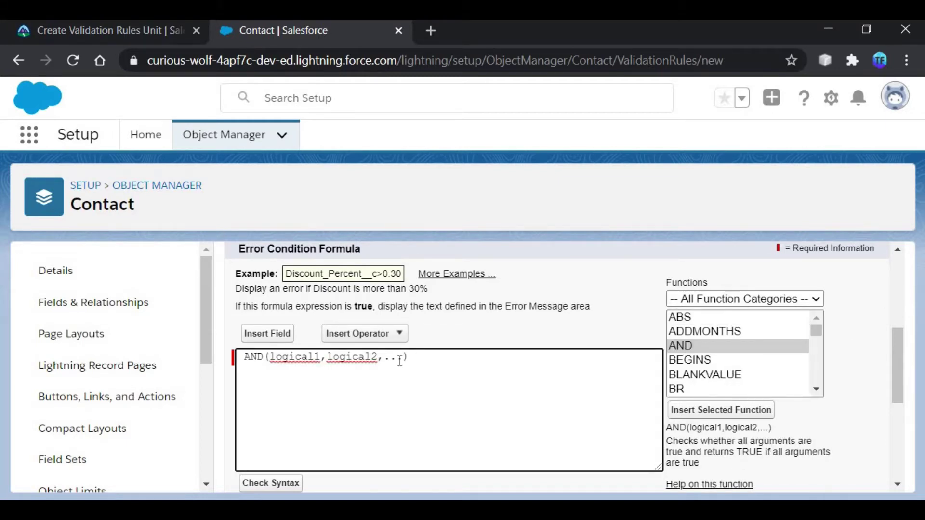
drag(403, 358, 275, 358)
key(BackSpace)
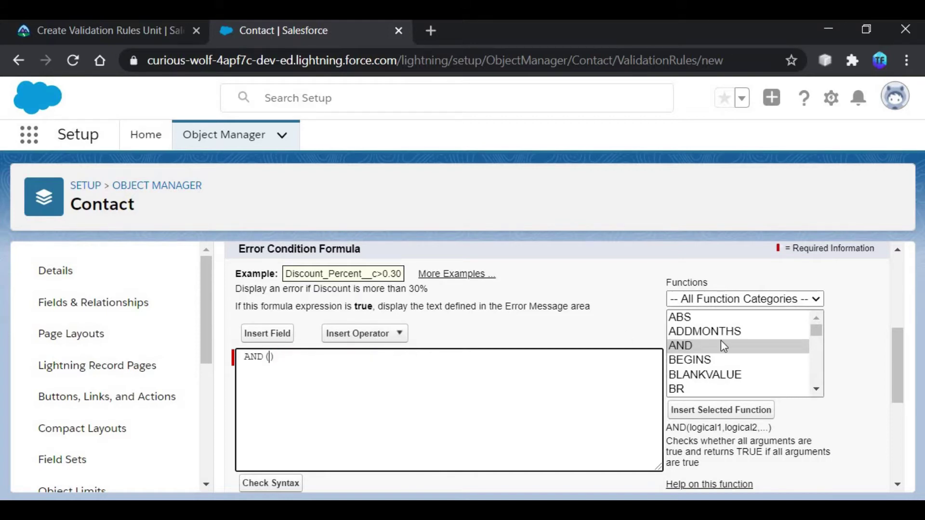
drag(817, 329, 817, 362)
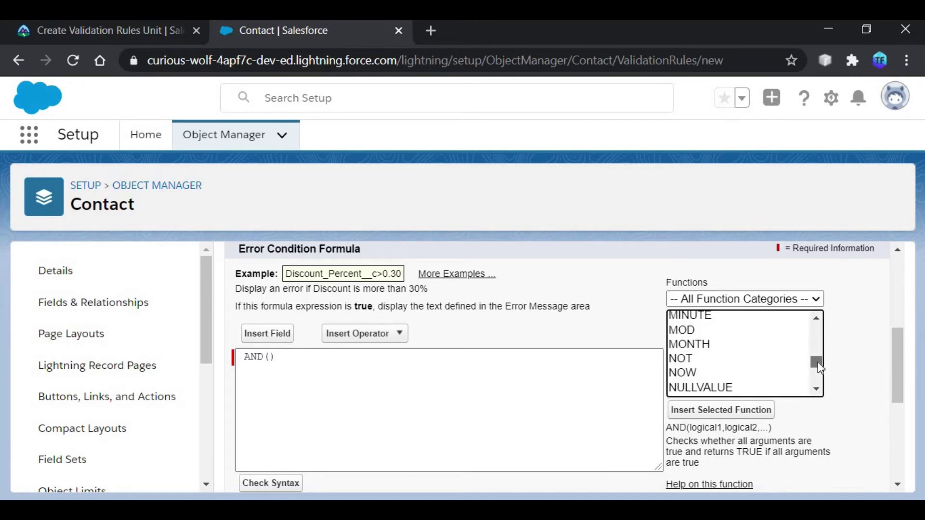
double_click(681, 358)
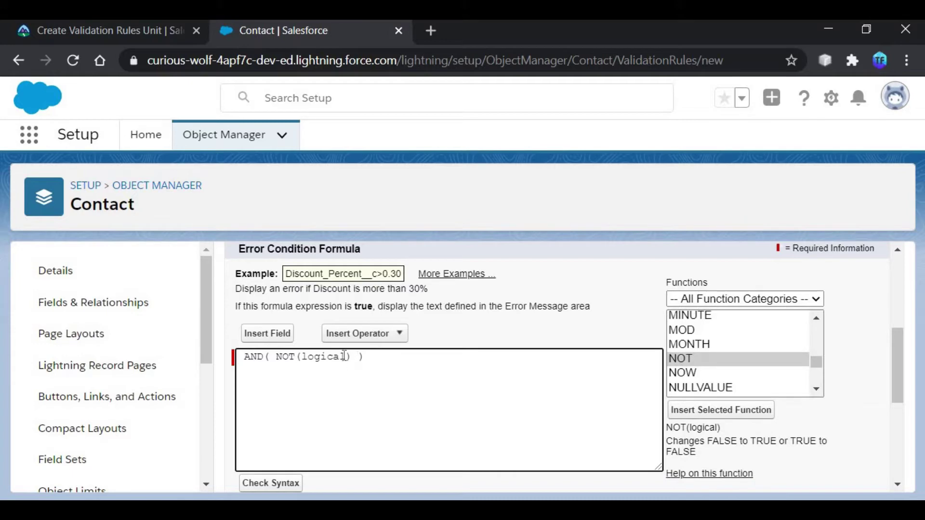
key(BackSpace)
Step: Nest an ISBLANK function inside NOT and replace its placeholder expression with the contact's Account ID field
mouse_move(817, 363)
mouse_down()
mouse_move(819, 334)
mouse_move(822, 354)
mouse_up()
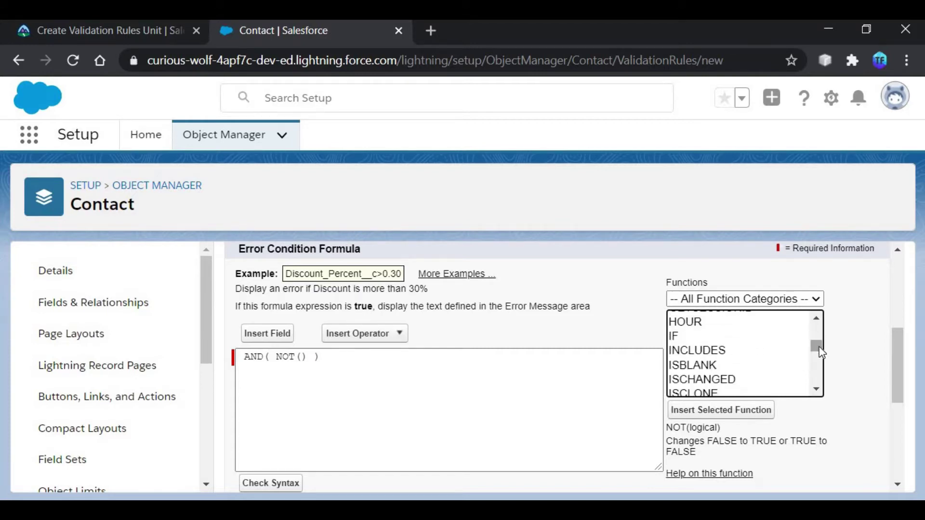
double_click(710, 366)
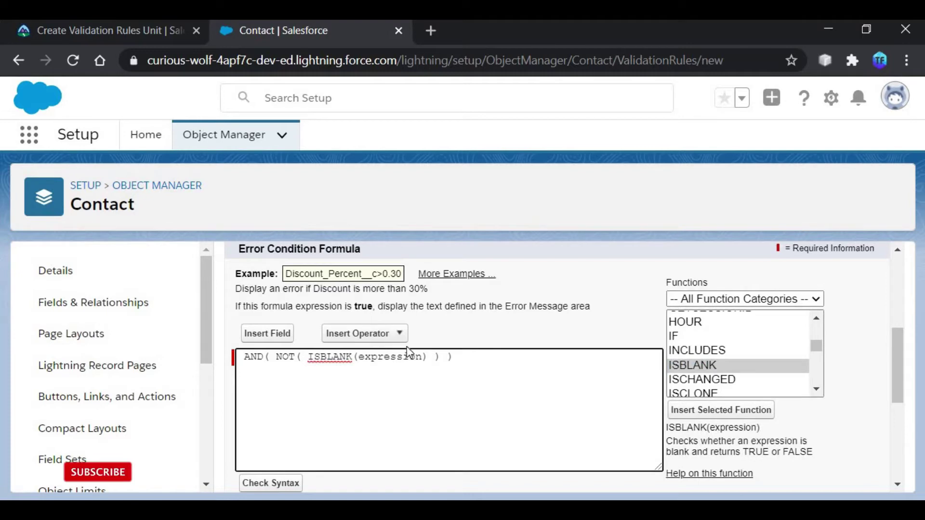
drag(417, 356, 367, 356)
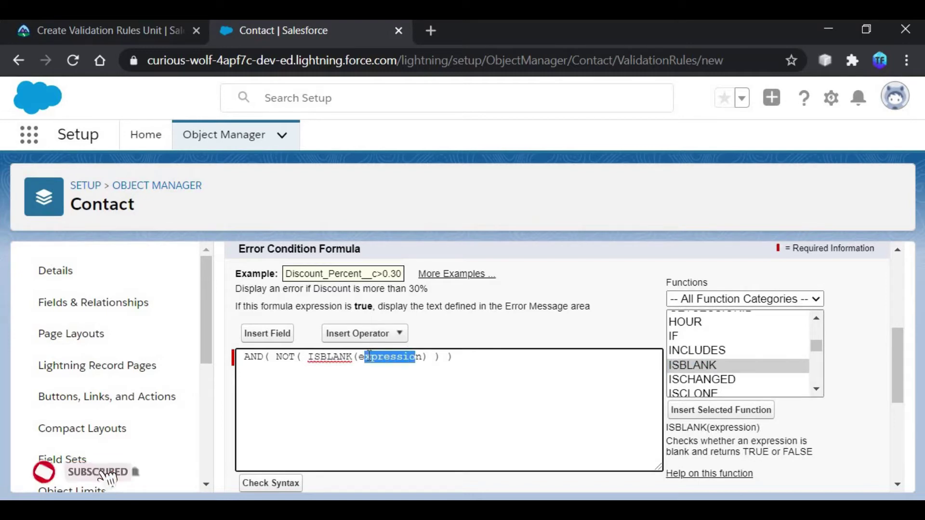
key(BackSpace)
key(Delete)
key(BackSpace)
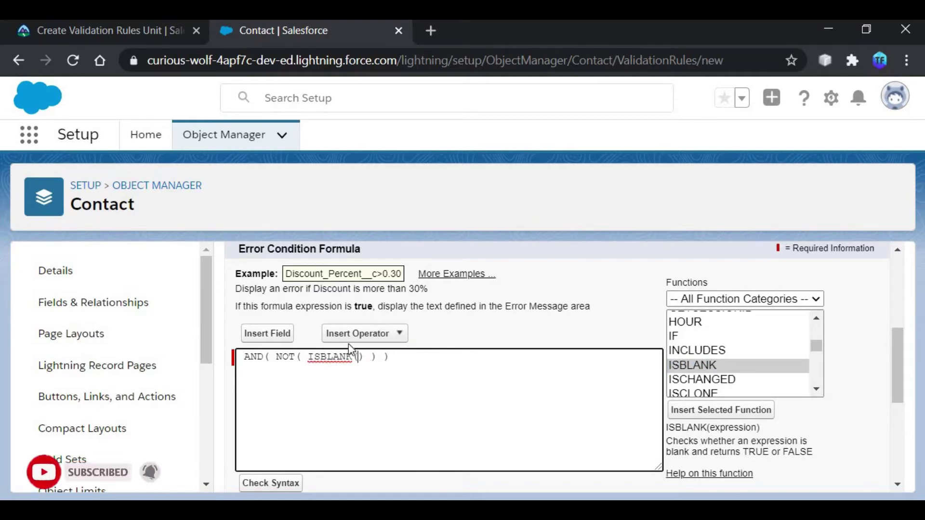
click(272, 338)
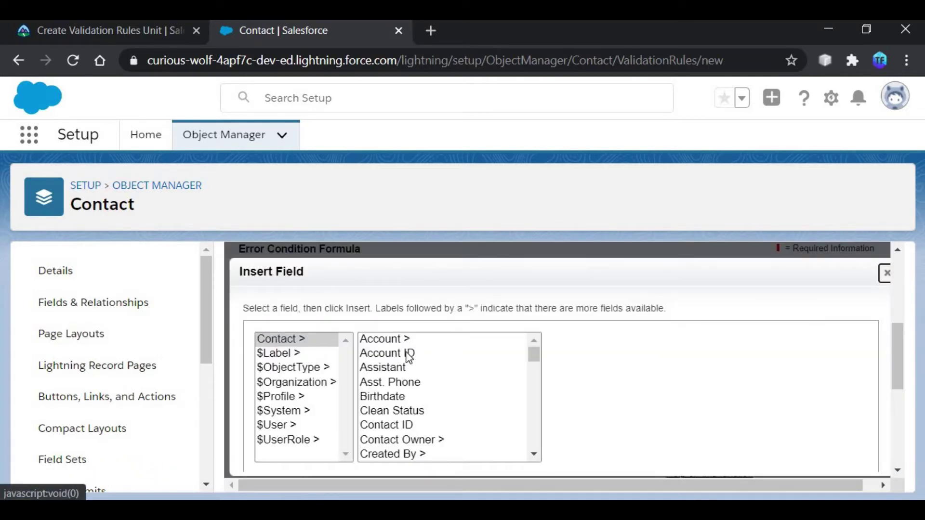
click(409, 355)
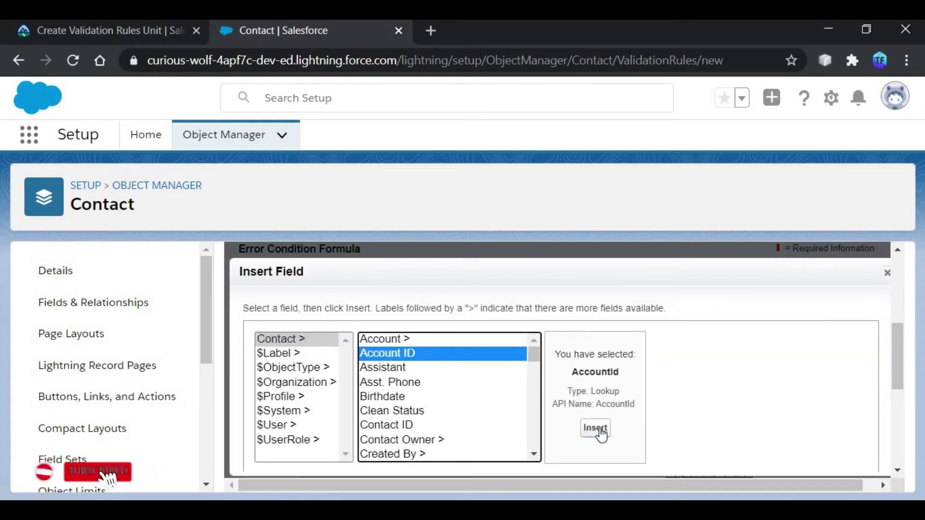
click(596, 429)
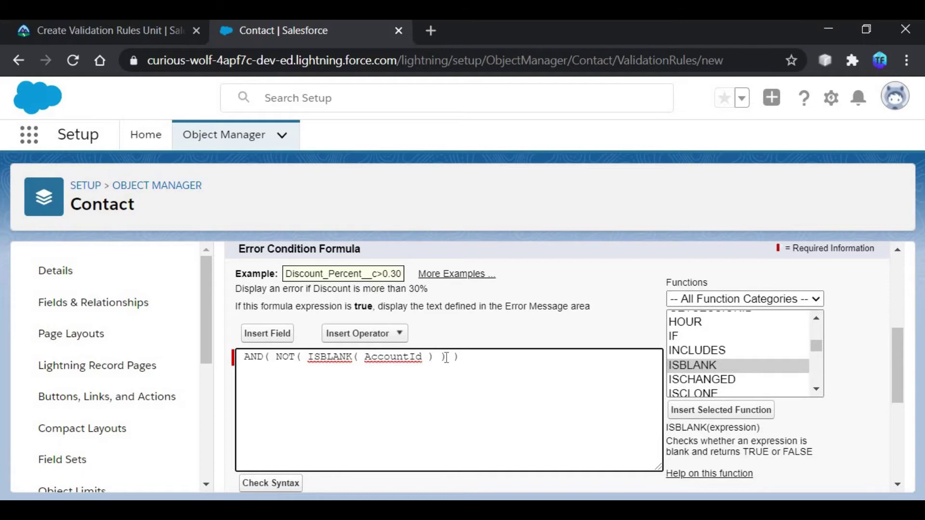
Step: Add the contact's Mailing Zip/Postal Code field as the AND function's second argument, followed by the Not Equal operator
click(274, 332)
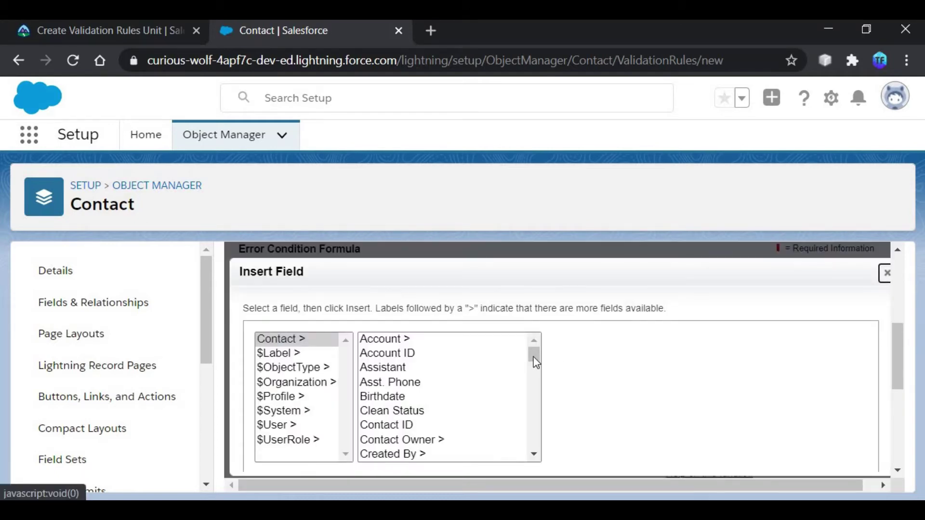
drag(533, 356, 533, 425)
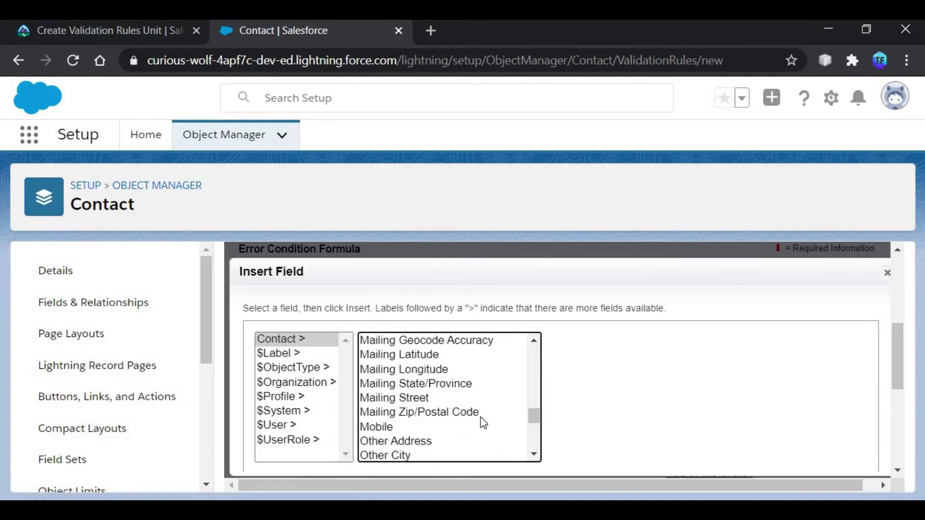
click(462, 413)
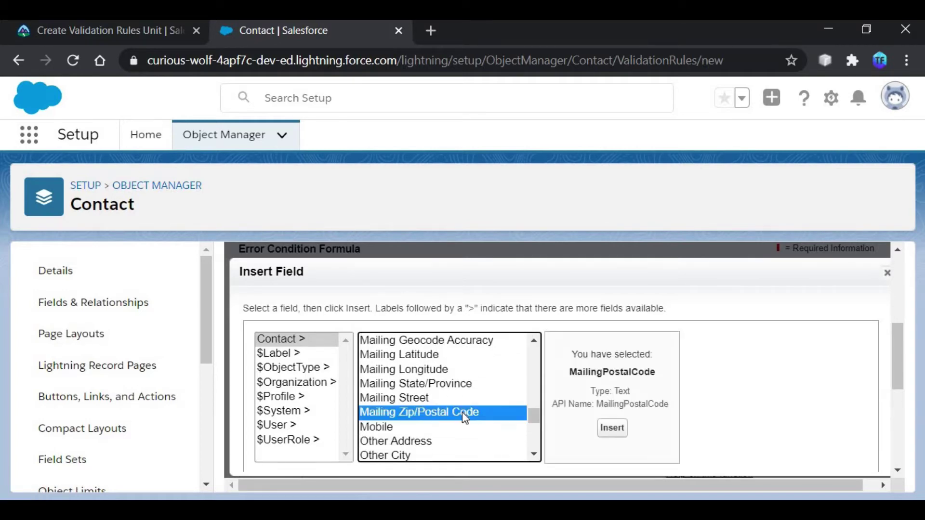
click(618, 432)
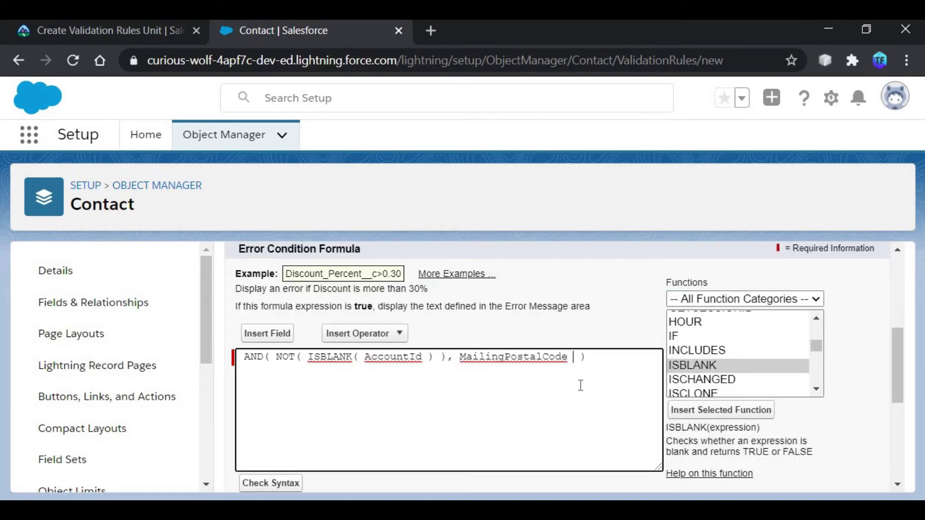
click(368, 338)
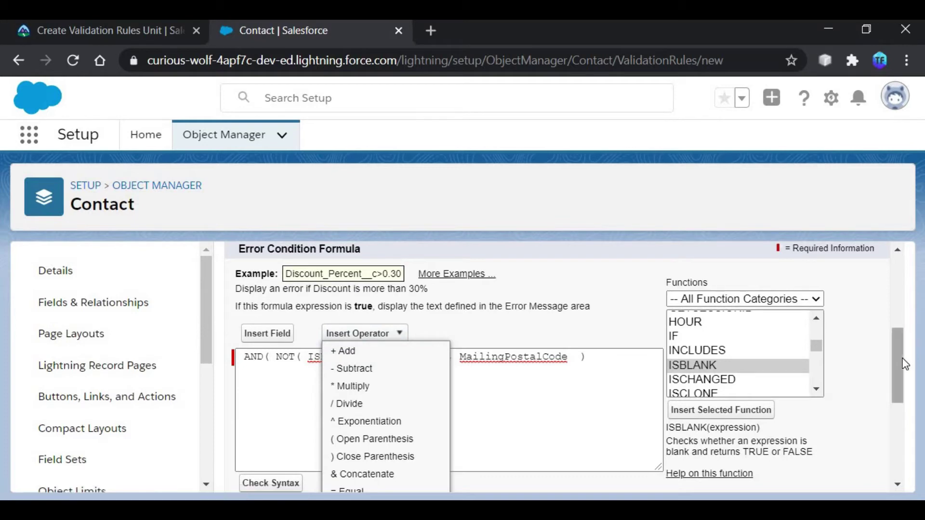
scroll(905, 365, down, 1)
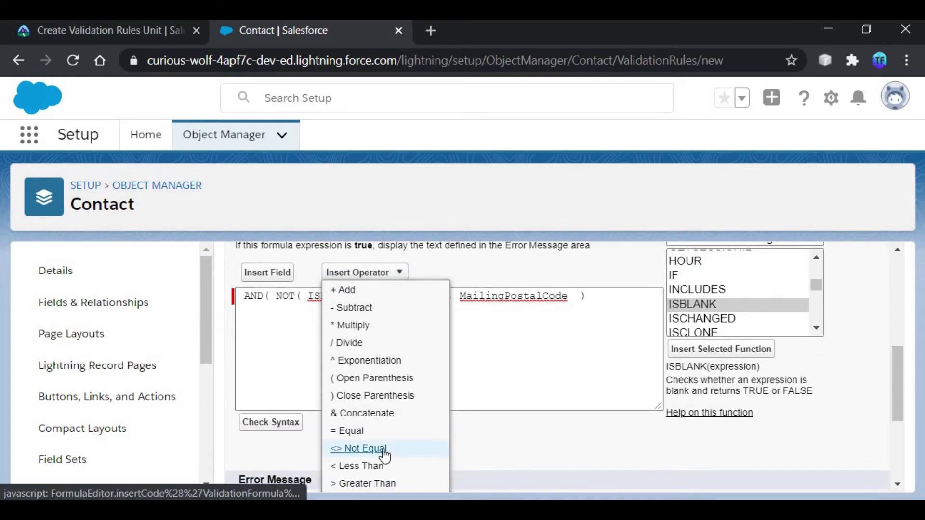
click(385, 449)
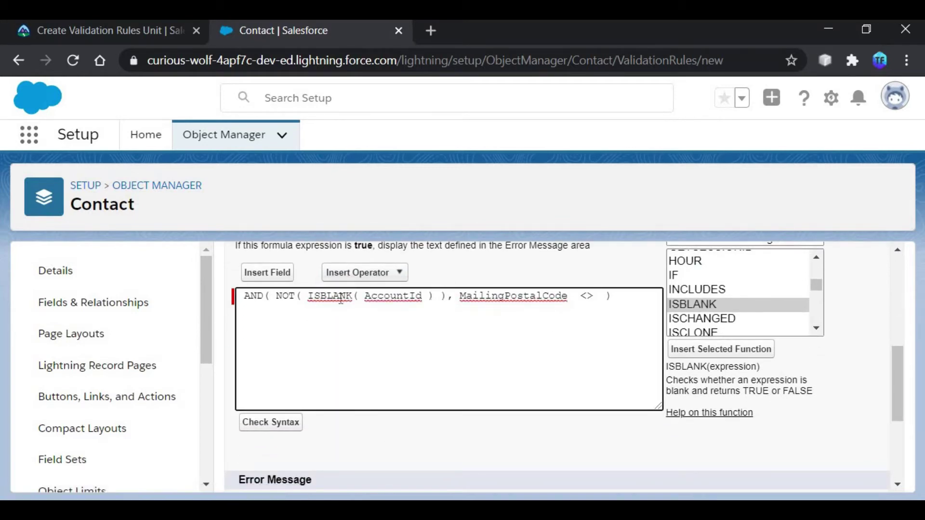
Step: Insert the related account's Shipping Zip/Postal Code field after the Not Equal operator and check the formula's syntax
click(273, 276)
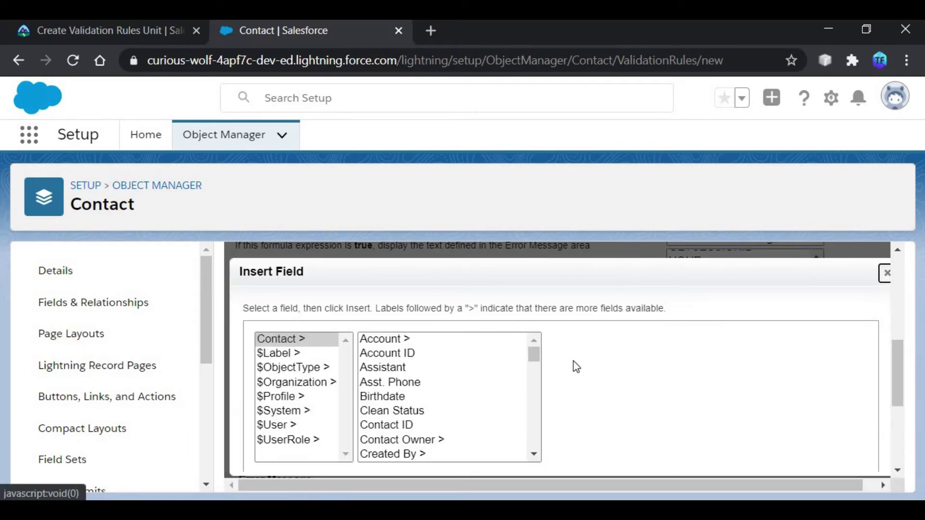
drag(537, 368, 534, 438)
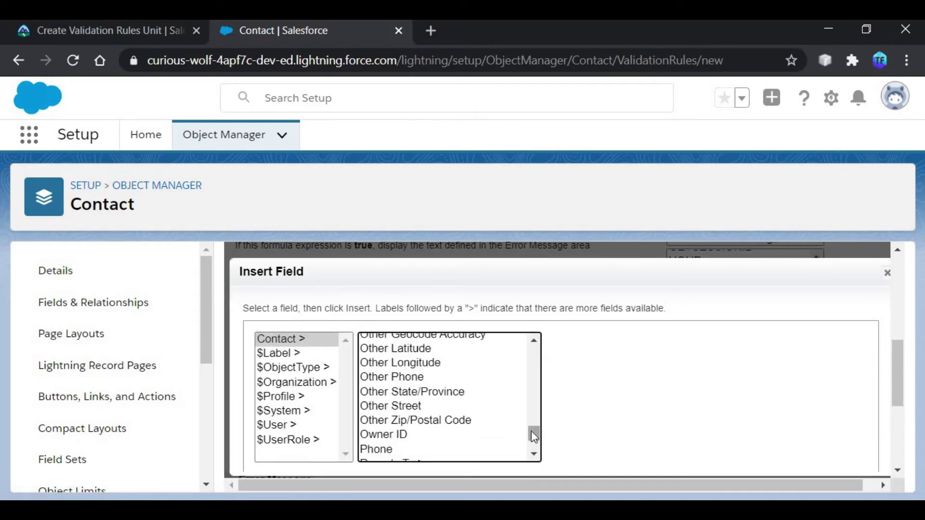
click(456, 427)
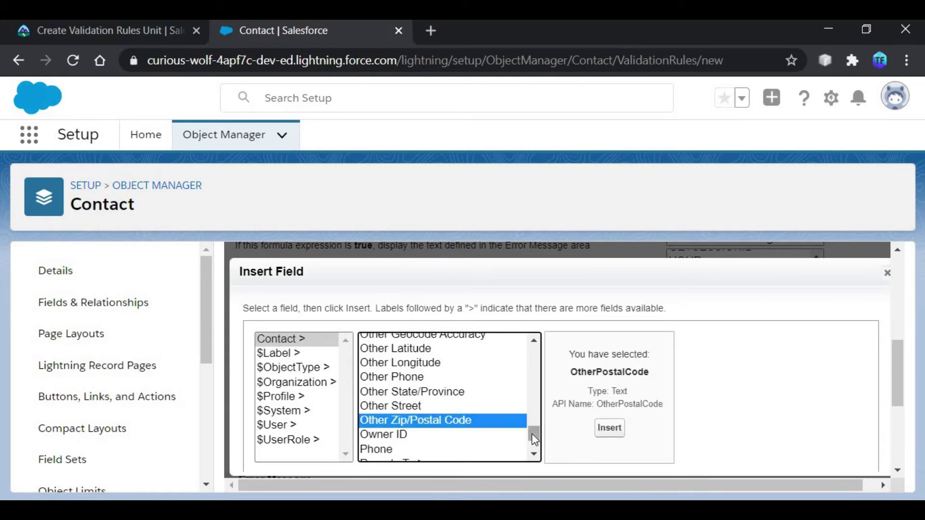
drag(534, 439, 533, 355)
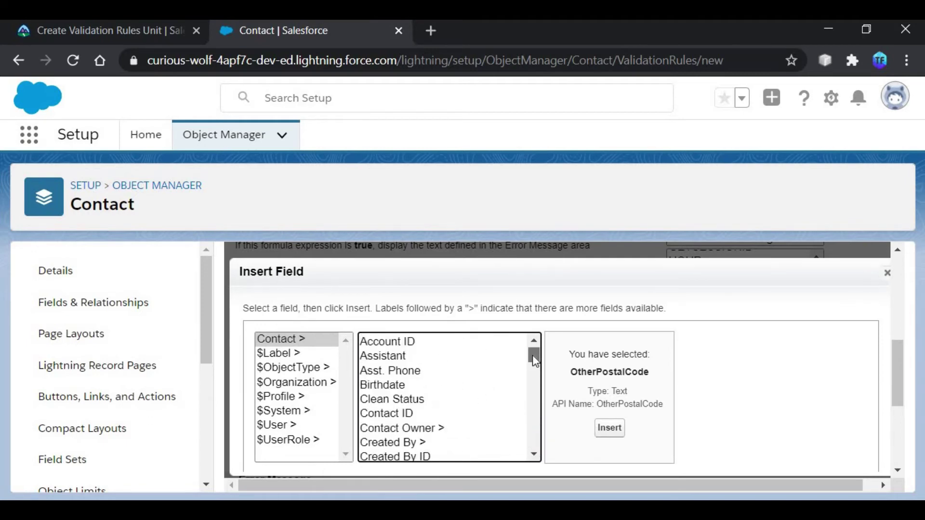
click(399, 340)
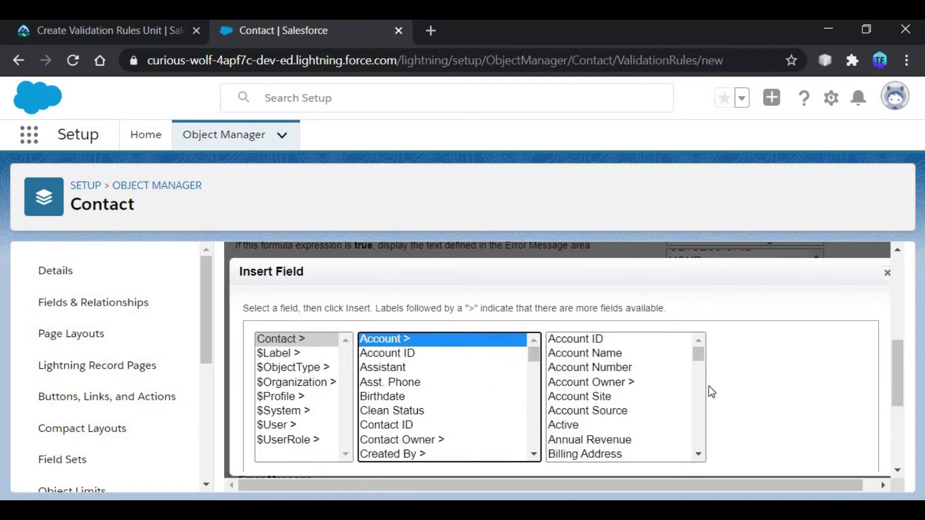
drag(698, 354, 699, 429)
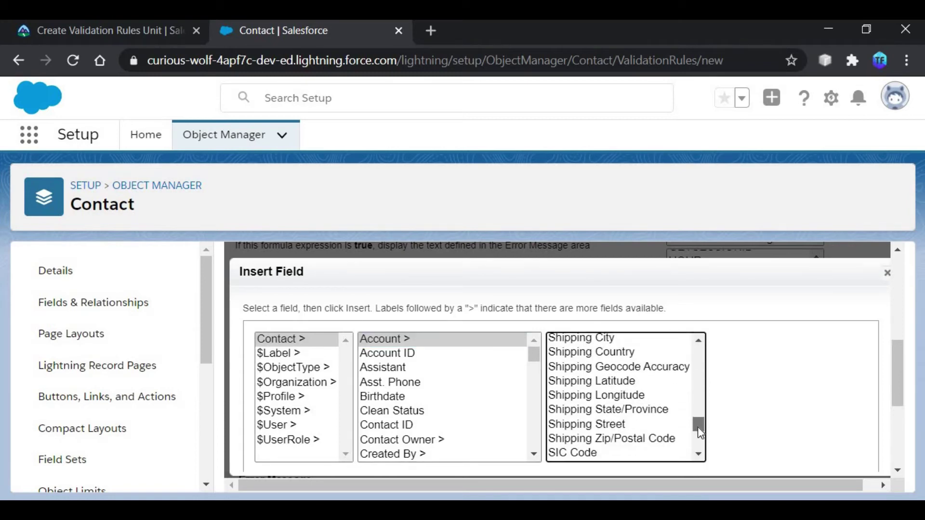
click(409, 342)
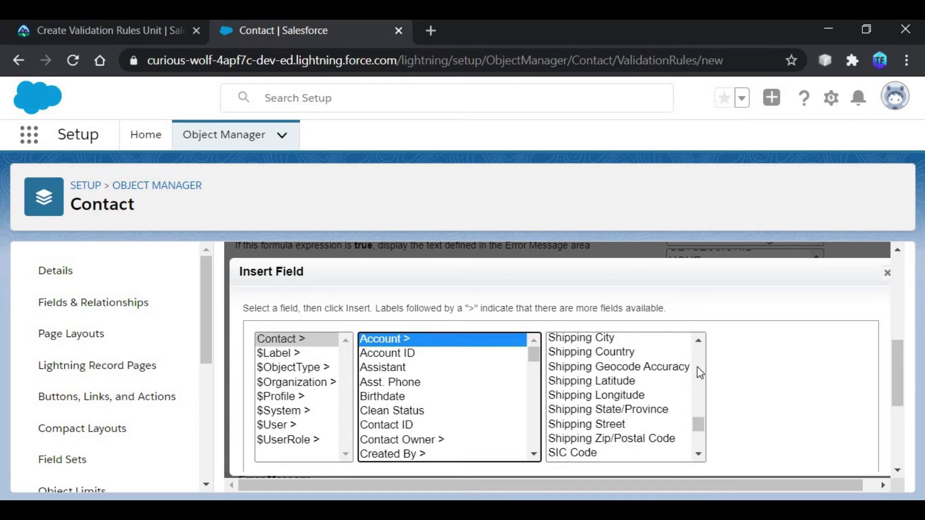
click(701, 427)
drag(702, 430, 667, 434)
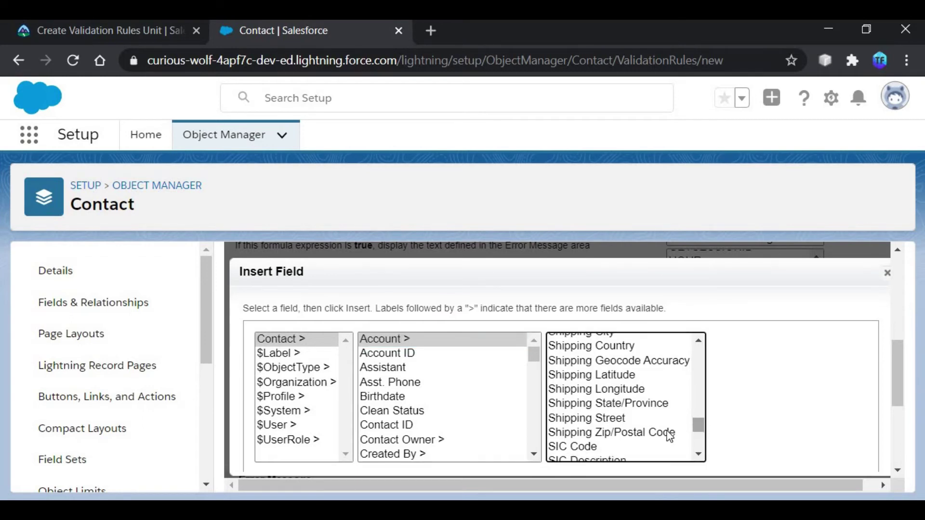
click(667, 434)
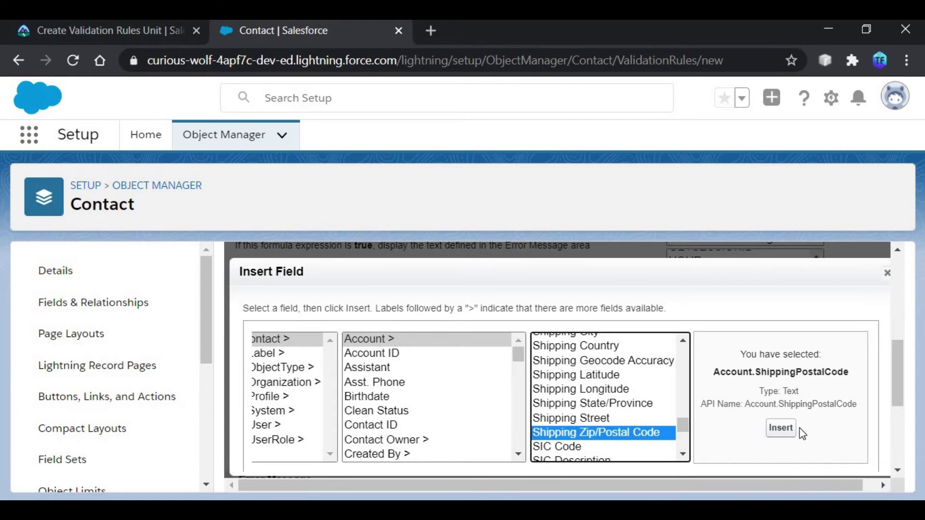
click(781, 430)
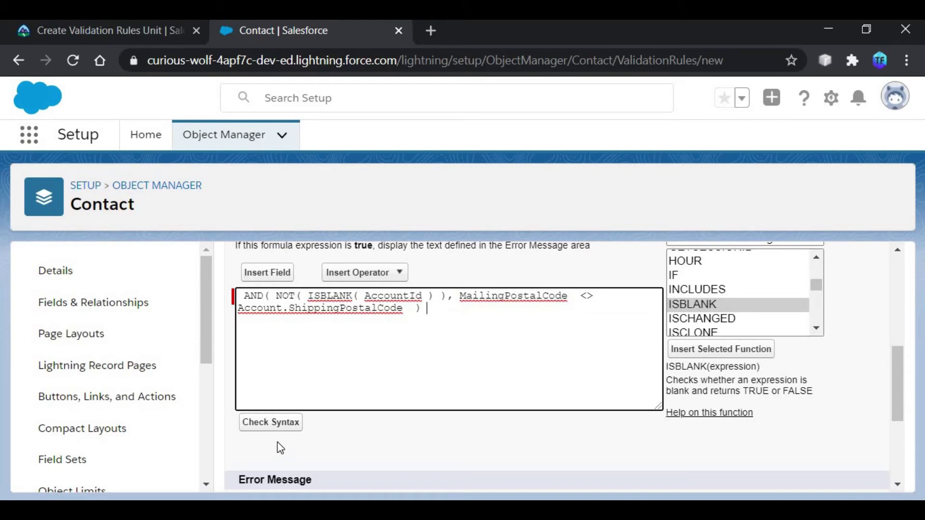
click(271, 423)
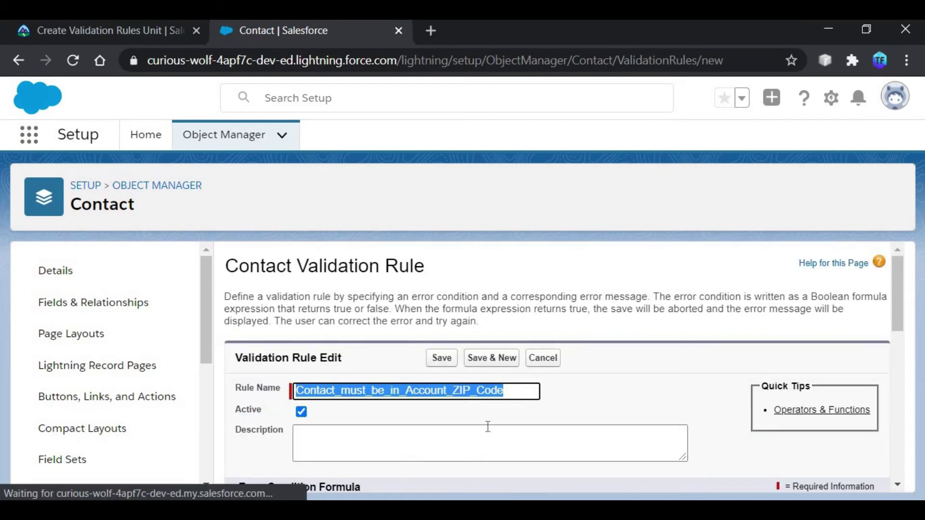
Step: Set the error message to "Zip codes do not match" and save the validation rule
scroll(899, 337, down, 1)
scroll(897, 380, down, 5)
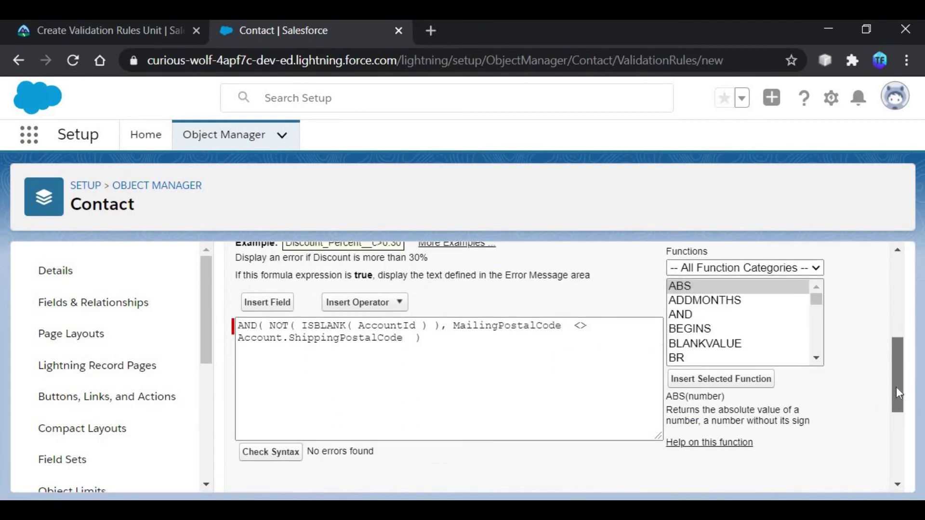
scroll(898, 415, down, 2)
drag(900, 420, 895, 451)
click(542, 393)
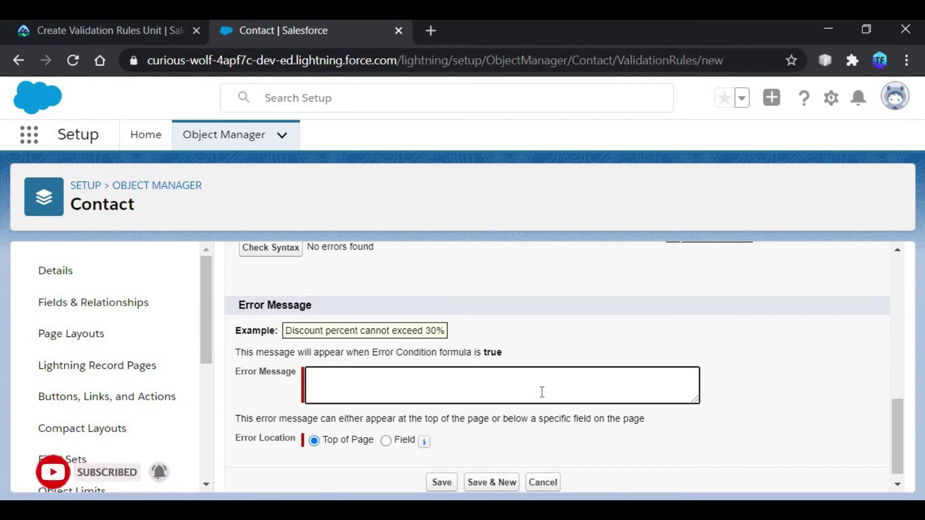
text(Zip )
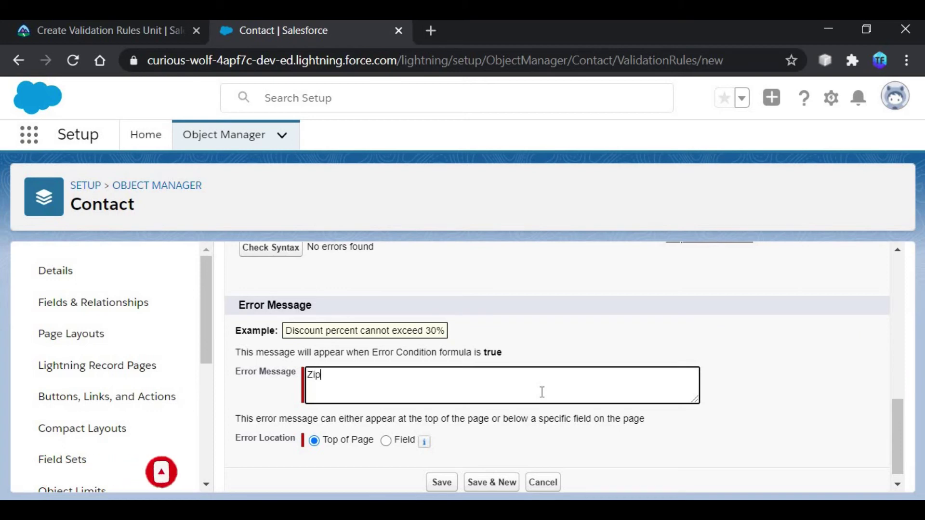
text(codes)
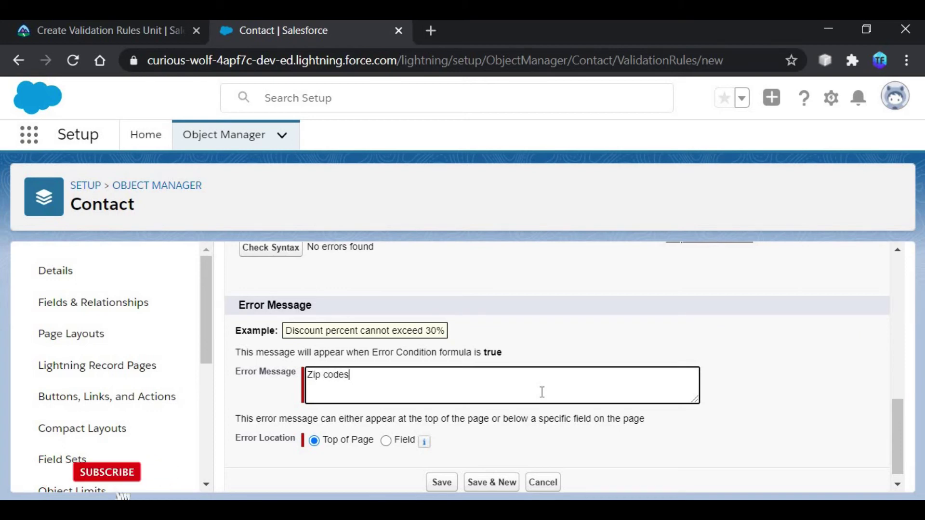
text( co no)
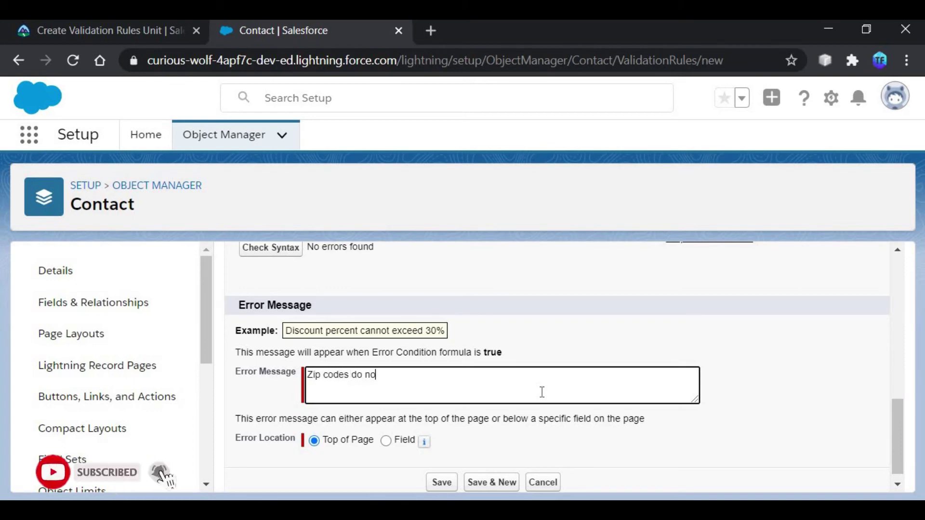
text(t match)
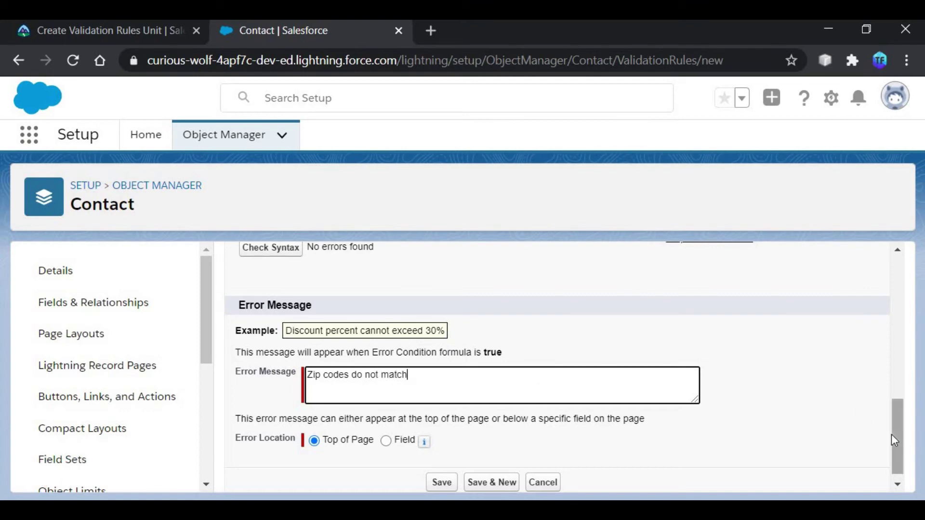
scroll(902, 438, down, 1)
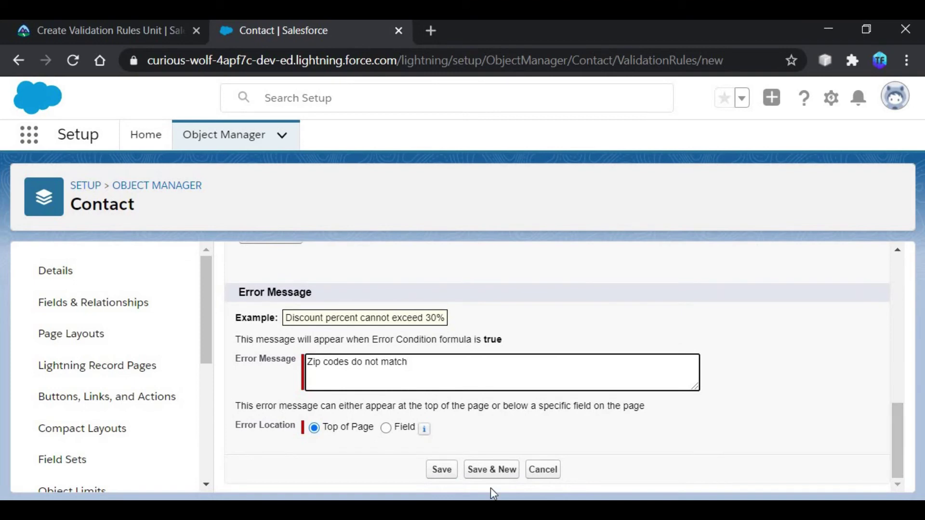
click(443, 471)
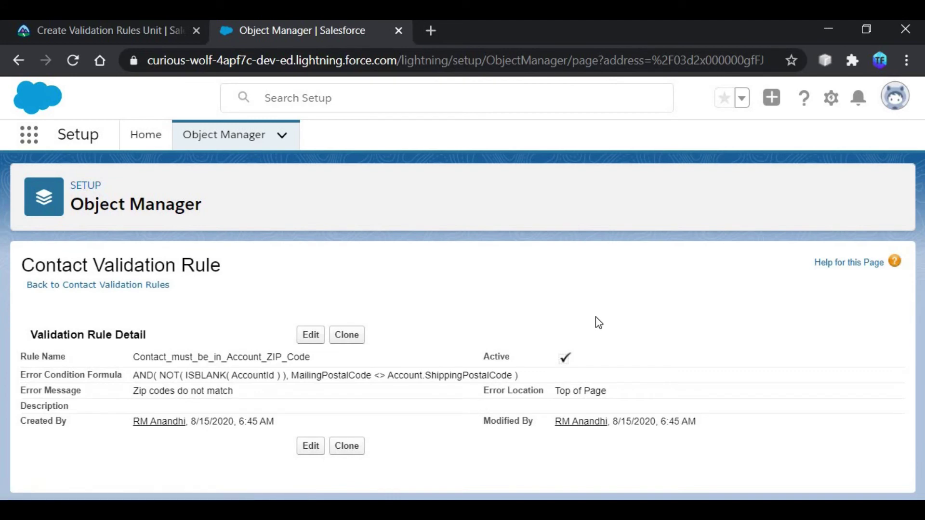
Step: Return to the Trailhead Create Validation Rules unit and submit the challenge for checking to earn 500 points
click(146, 41)
click(274, 466)
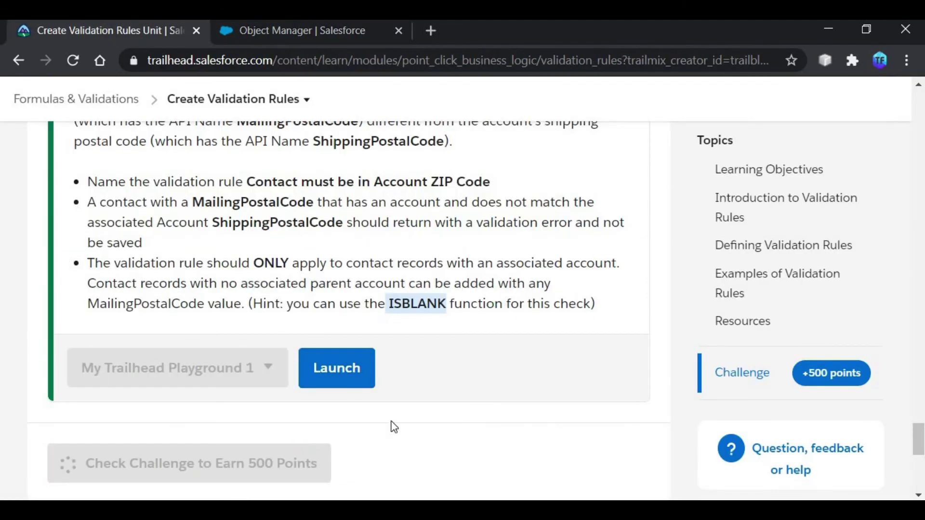